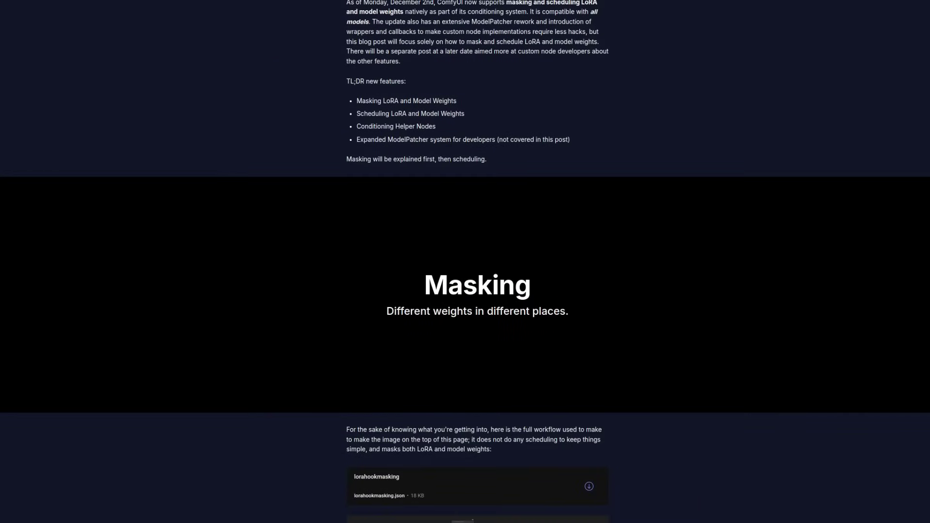
Read through the blog post's masking section, covering Create Hook LoRA, Set CLIP Hooks, Cond Pair Set Props and conditioning combine nodes.
{"action": "scroll", "coordinate": [465, 262], "scroll_direction": "down", "scroll_amount": 10}
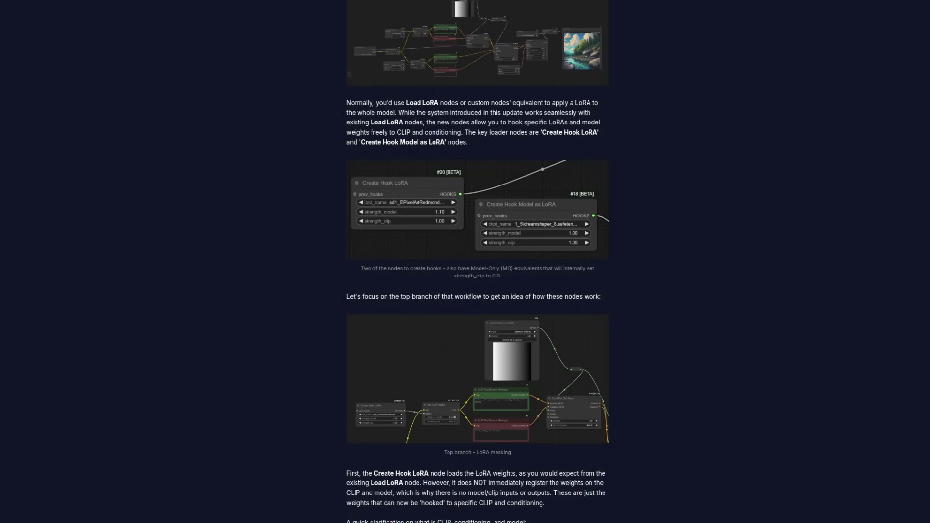
{"action": "scroll", "coordinate": [465, 262], "scroll_direction": "down", "scroll_amount": 10}
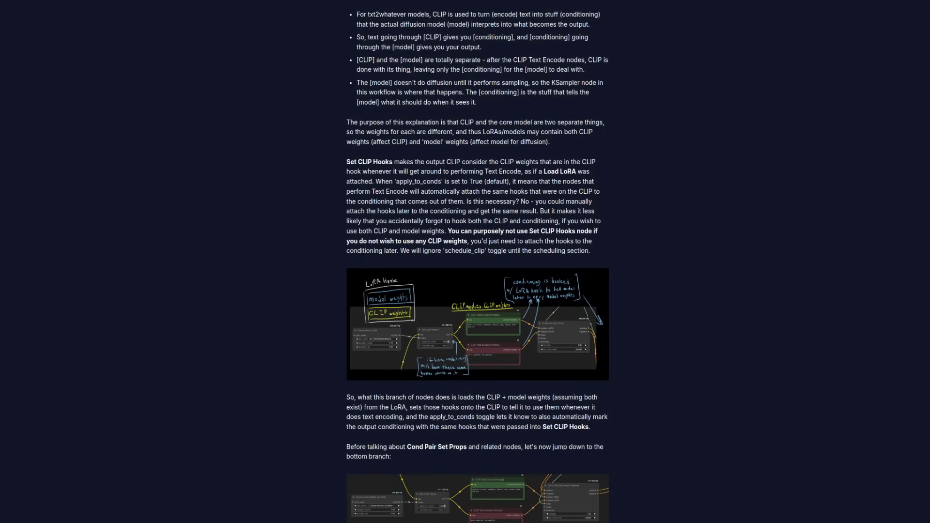
{"action": "scroll", "coordinate": [465, 261], "scroll_direction": "down", "scroll_amount": 12}
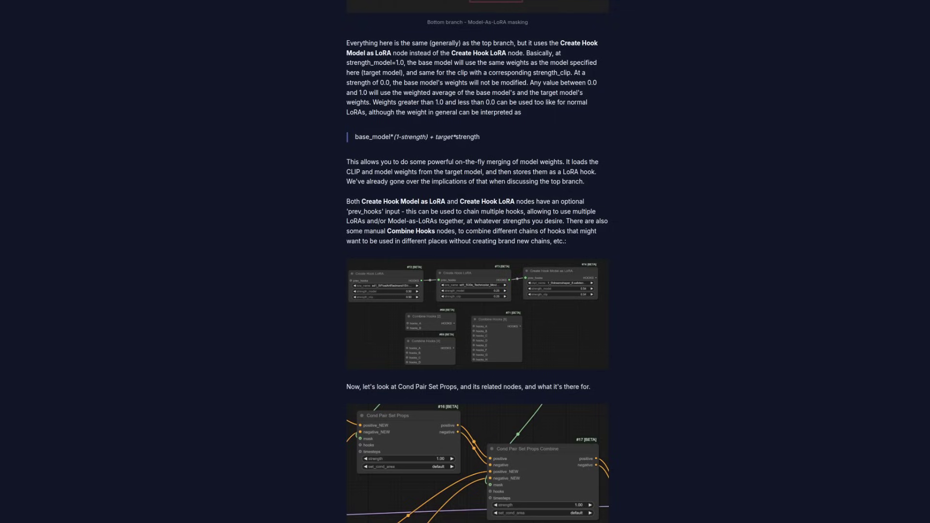
{"action": "scroll", "coordinate": [465, 261], "scroll_direction": "down", "scroll_amount": 10}
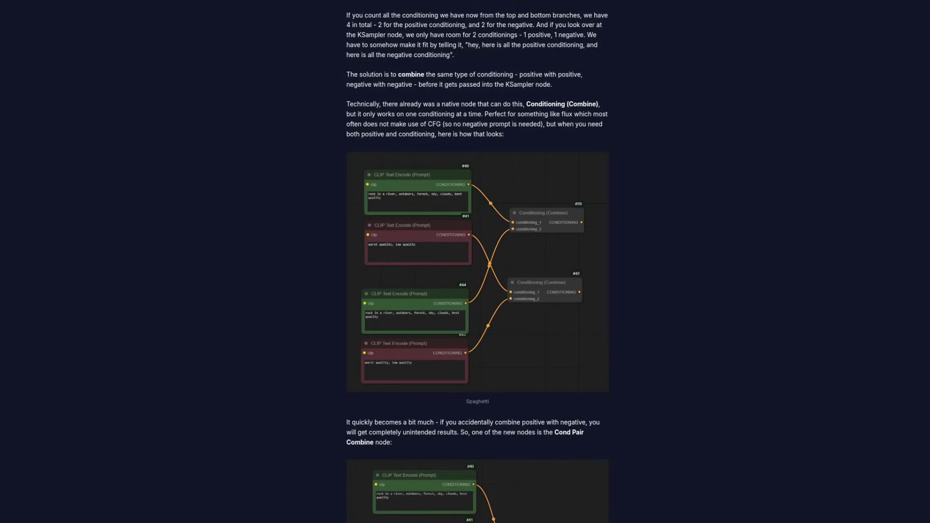
{"action": "scroll", "coordinate": [477, 261], "scroll_direction": "down", "scroll_amount": 10}
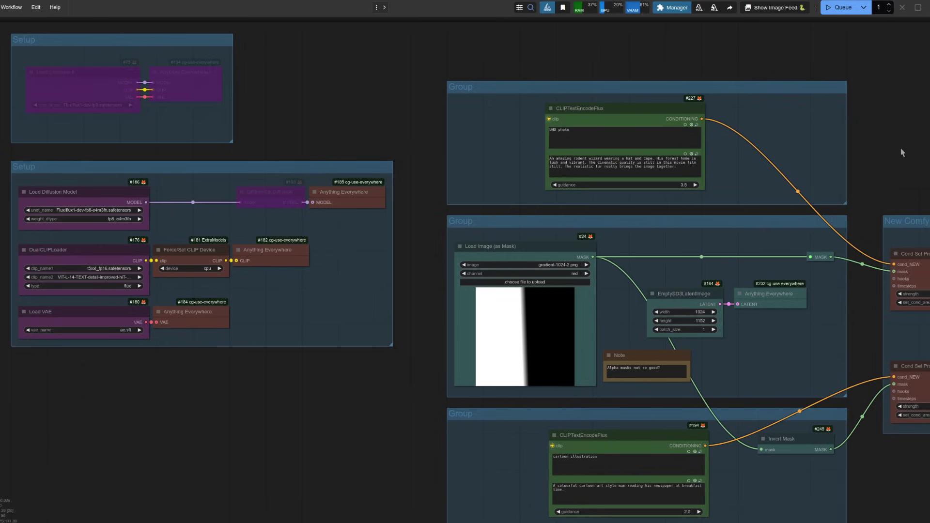
Examine the gradient-mask workflow from its two Flux prompts through Cond Set Props and Cond Set Props Combine to the sampler and saved image.
{"action": "left_click_drag", "start_coordinate": [911, 164], "coordinate": [825, 135]}
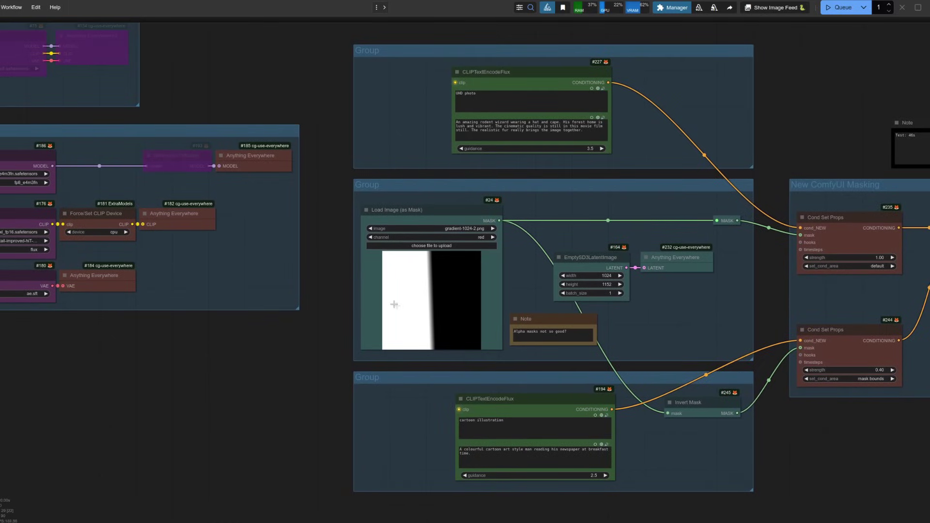
{"action": "left_click_drag", "start_coordinate": [547, 79], "coordinate": [322, 68]}
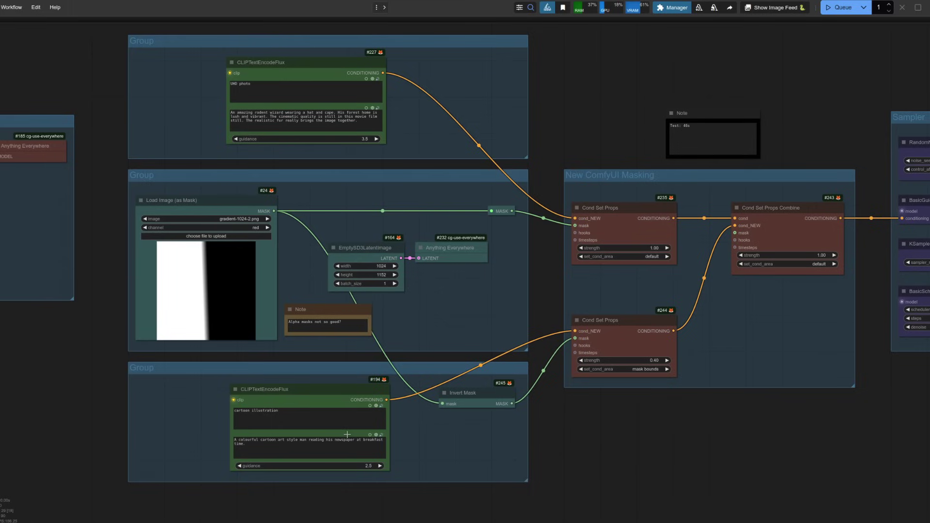
{"action": "scroll", "coordinate": [316, 232], "scroll_direction": "up", "scroll_amount": 5}
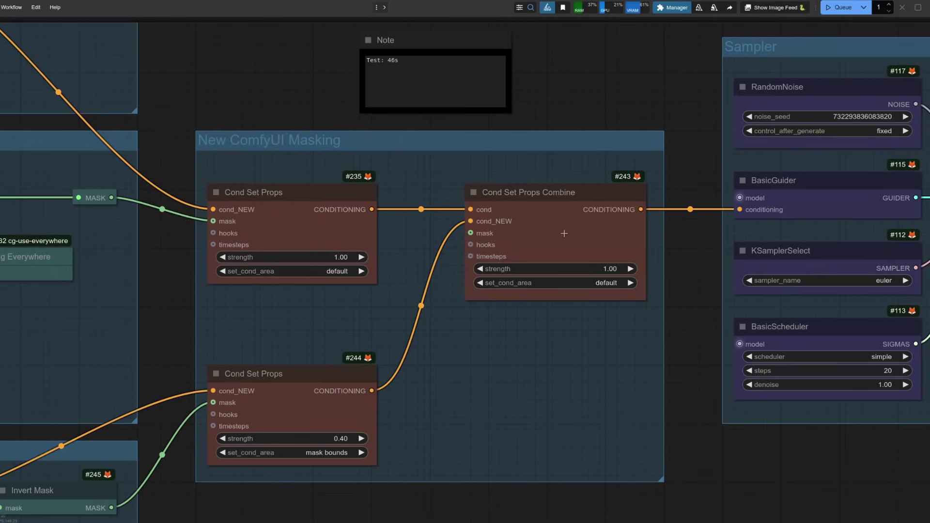
{"action": "left_click_drag", "start_coordinate": [564, 233], "coordinate": [352, 237]}
{"action": "scroll", "coordinate": [352, 237], "scroll_direction": "down", "scroll_amount": 1}
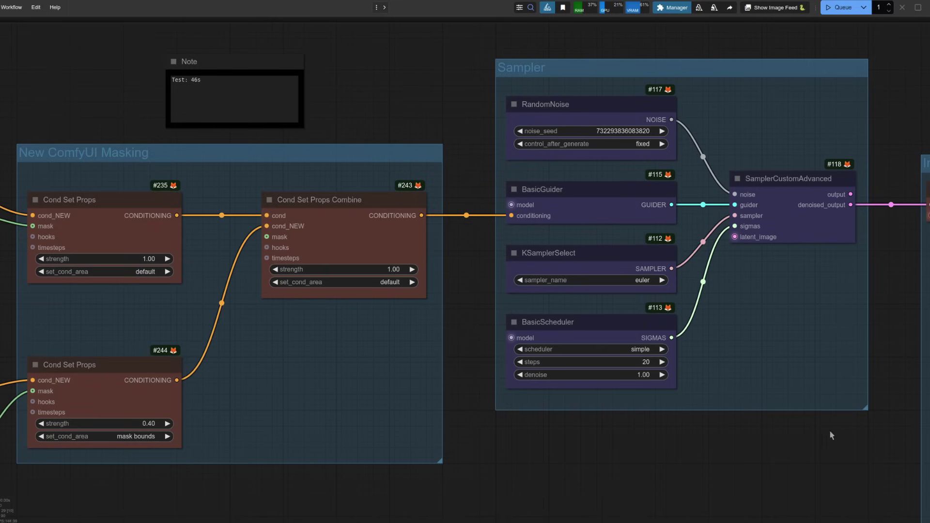
{"action": "scroll", "coordinate": [840, 441], "scroll_direction": "down", "scroll_amount": 1}
{"action": "left_click_drag", "start_coordinate": [840, 442], "coordinate": [259, 263]}
{"action": "scroll", "coordinate": [272, 303], "scroll_direction": "down", "scroll_amount": 2}
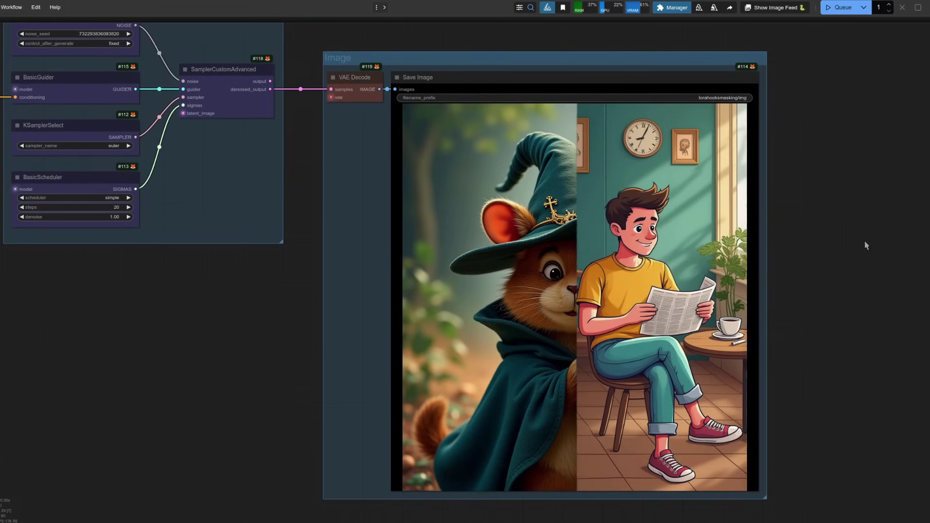
{"action": "scroll", "coordinate": [696, 338], "scroll_direction": "down", "scroll_amount": 1}
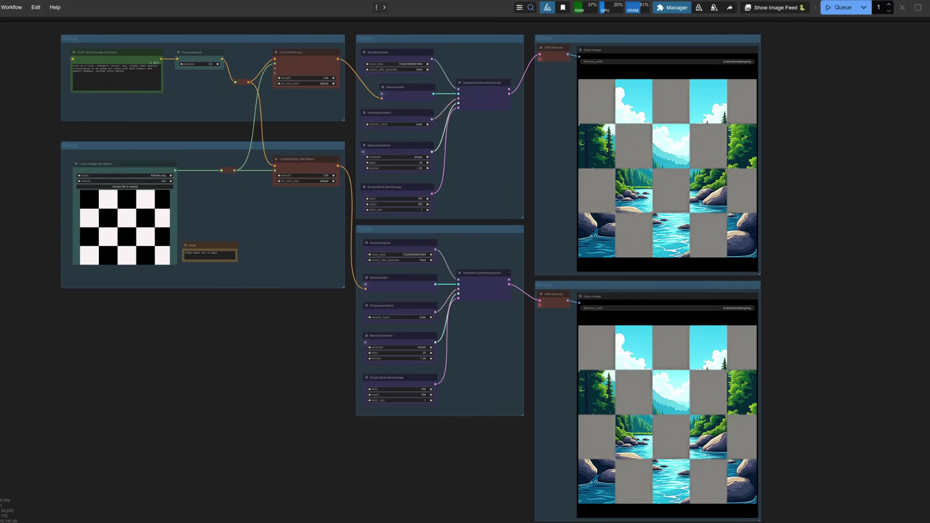
Compare the Cond Set Props and Conditioning (Set Mask) branches of the checkerboard-mask workflow, including their samplers and output images.
{"action": "scroll", "coordinate": [239, 187], "scroll_direction": "up", "scroll_amount": 7}
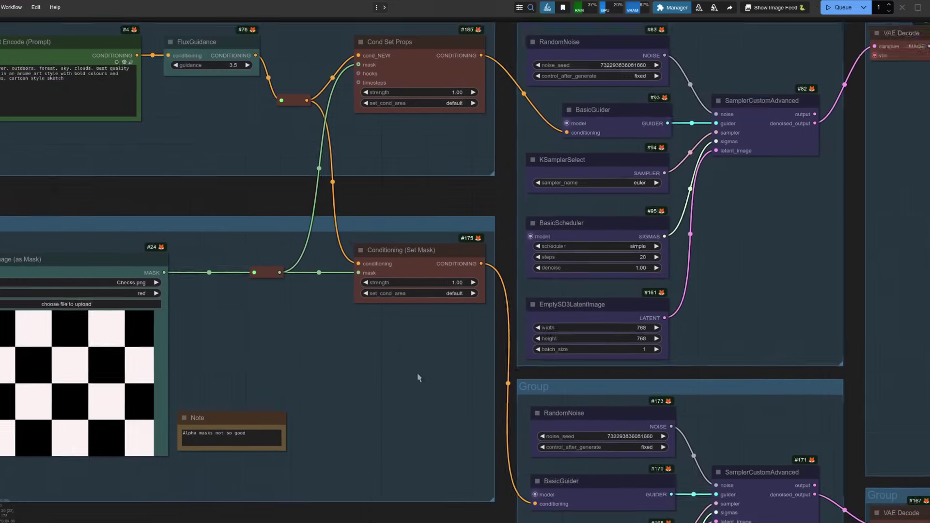
{"action": "scroll", "coordinate": [419, 378], "scroll_direction": "up", "scroll_amount": 3}
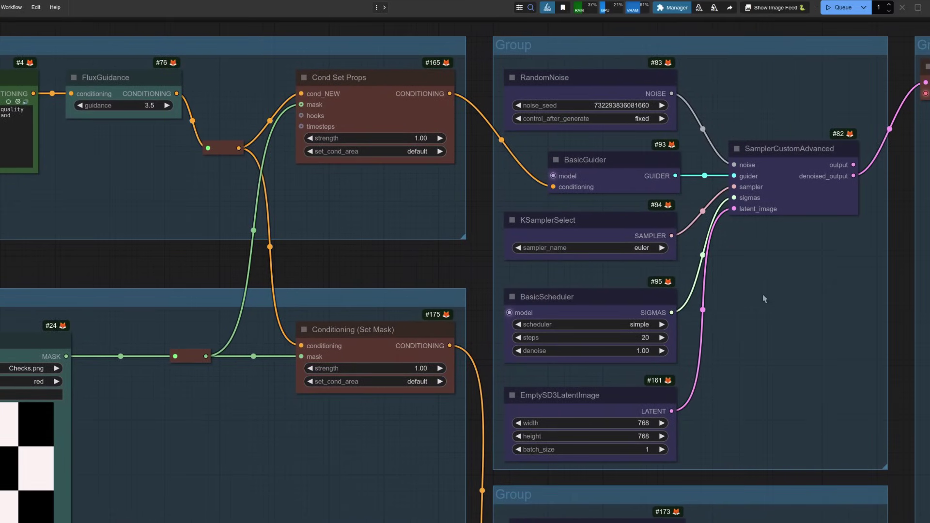
{"action": "scroll", "coordinate": [764, 299], "scroll_direction": "down", "scroll_amount": 3}
{"action": "left_click_drag", "start_coordinate": [764, 299], "coordinate": [314, 170]}
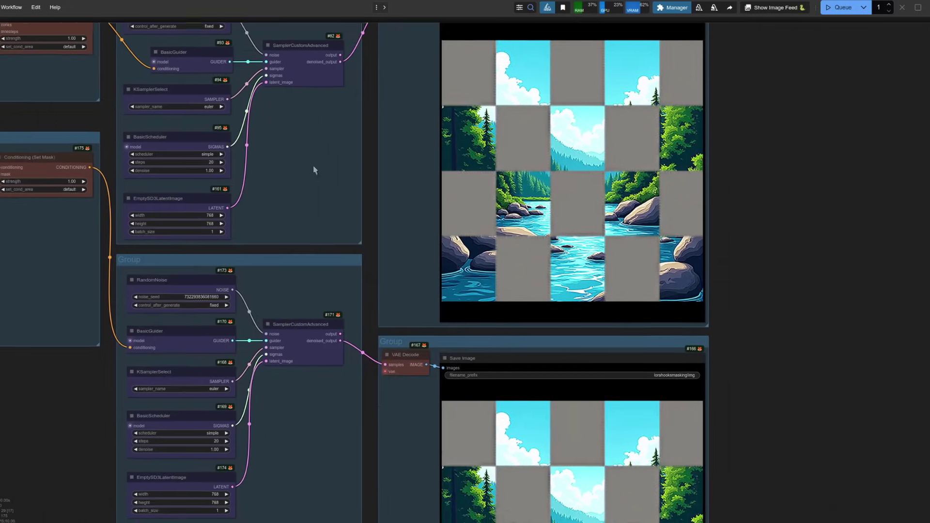
{"action": "scroll", "coordinate": [816, 278], "scroll_direction": "down", "scroll_amount": 1}
{"action": "left_click_drag", "start_coordinate": [815, 278], "coordinate": [778, 227]}
{"action": "scroll", "coordinate": [778, 216], "scroll_direction": "down", "scroll_amount": 2}
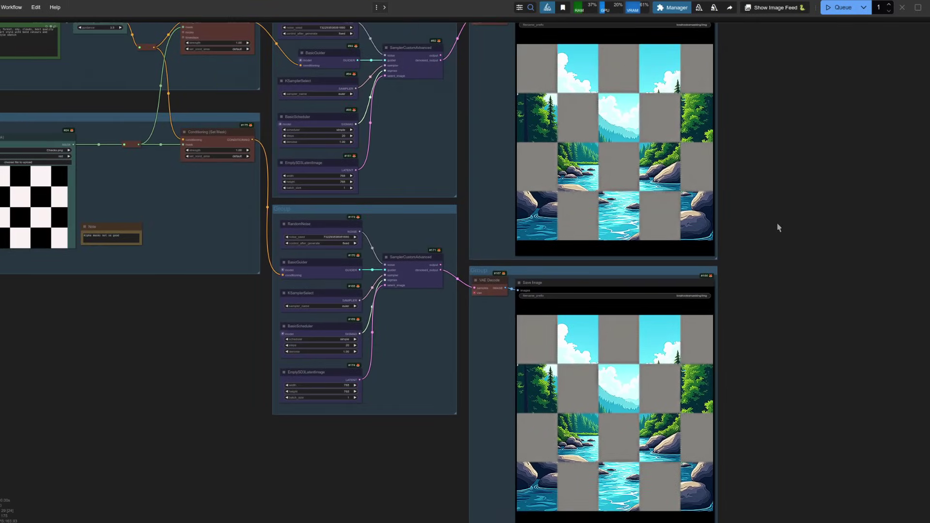
{"action": "left_click_drag", "start_coordinate": [197, 35], "coordinate": [435, 136]}
{"action": "scroll", "coordinate": [435, 135], "scroll_direction": "up", "scroll_amount": 5}
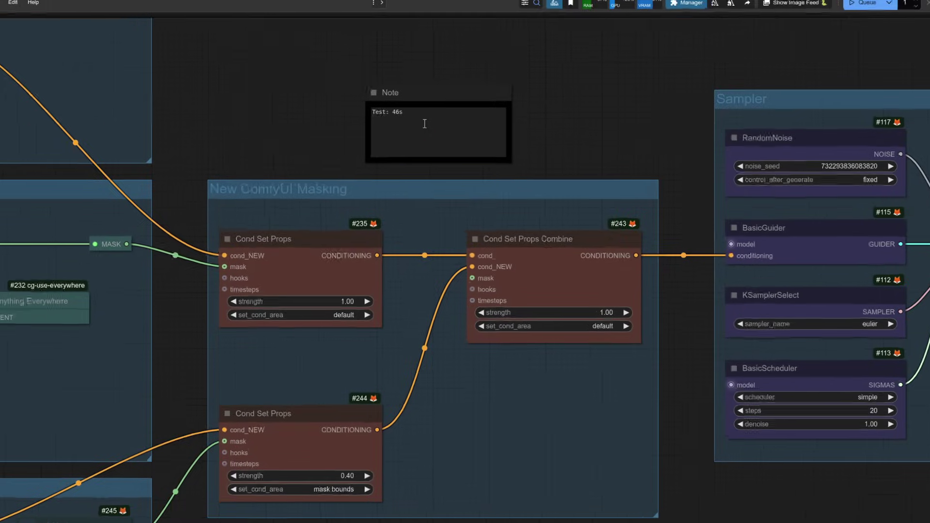
Check the masking test-time note and inspect the prompts and mask inputs of the oval-mask portal workflow.
{"action": "left_click", "coordinate": [423, 123]}
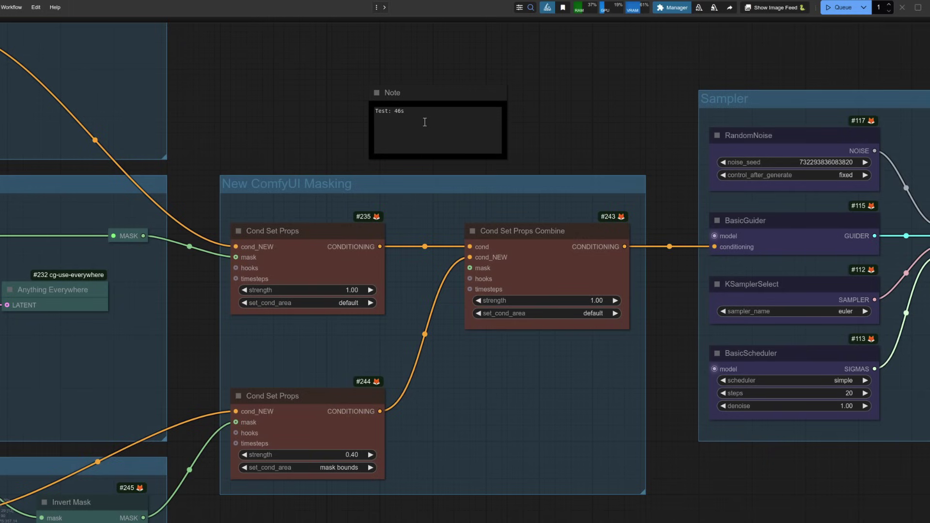
{"action": "scroll", "coordinate": [424, 122], "scroll_direction": "down", "scroll_amount": 13}
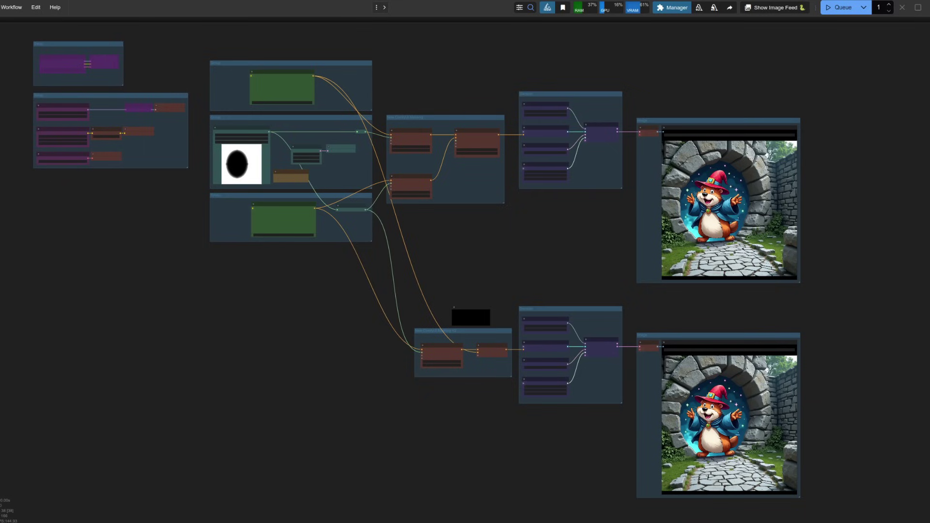
{"action": "scroll", "coordinate": [261, 131], "scroll_direction": "up", "scroll_amount": 15}
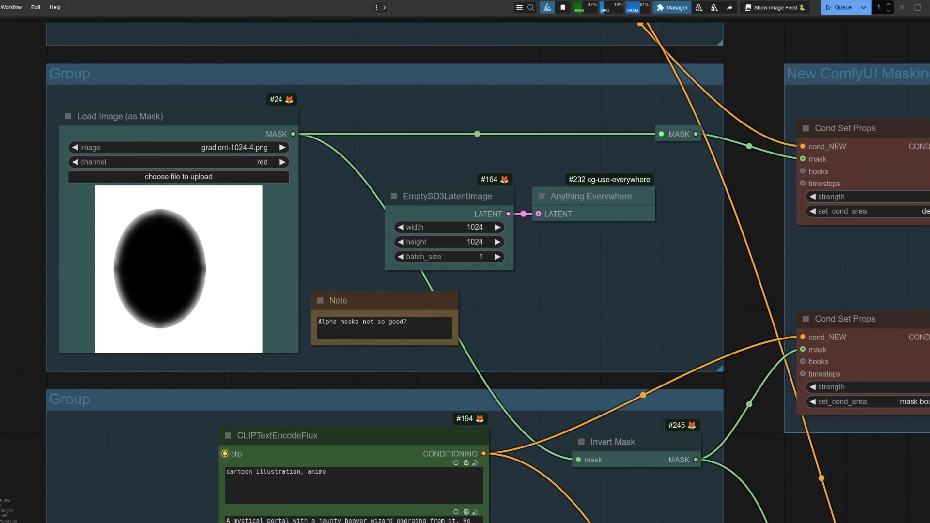
{"action": "scroll", "coordinate": [600, 145], "scroll_direction": "down", "scroll_amount": 2}
{"action": "left_click_drag", "start_coordinate": [572, 139], "coordinate": [608, 289]}
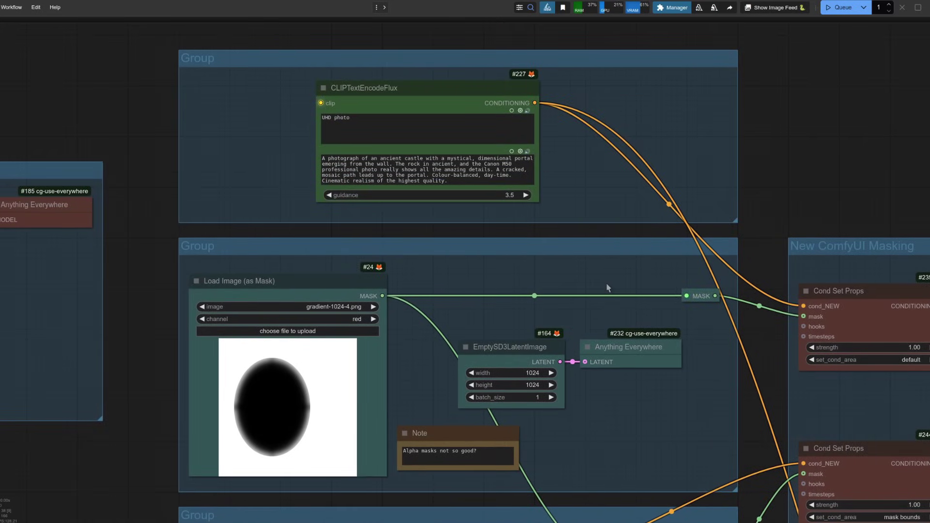
{"action": "scroll", "coordinate": [608, 288], "scroll_direction": "down", "scroll_amount": 7}
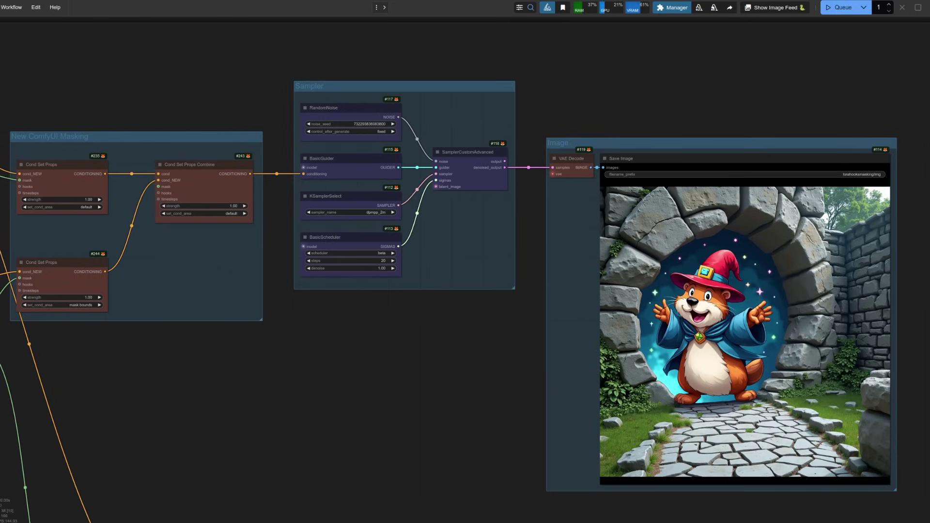
Inspect the New ComfyUI Masking V2 branch, focusing on Cond Set Props and the cond_DEFAULT input of Cond Set Default Combine.
{"action": "left_click_drag", "start_coordinate": [452, 464], "coordinate": [493, 74]}
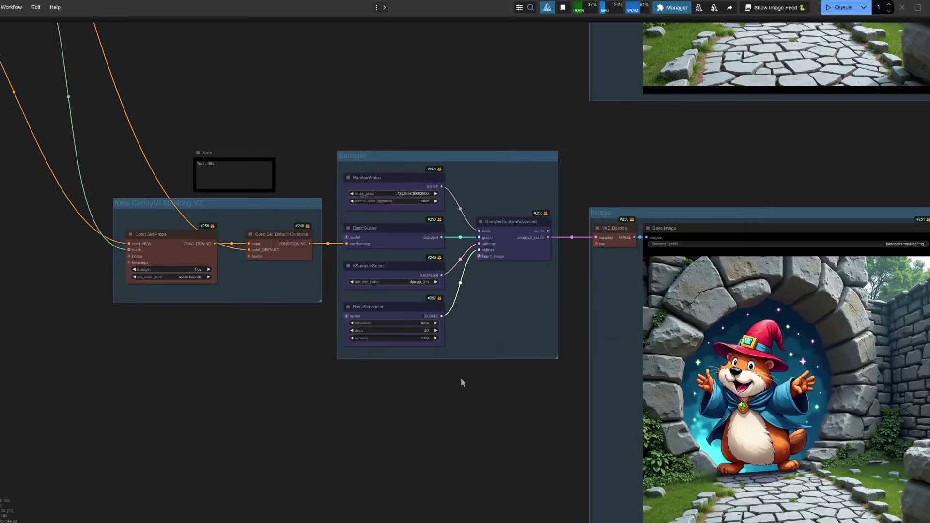
{"action": "left_click_drag", "start_coordinate": [460, 377], "coordinate": [605, 398]}
{"action": "scroll", "coordinate": [424, 356], "scroll_direction": "up", "scroll_amount": 2}
{"action": "left_click_drag", "start_coordinate": [426, 353], "coordinate": [458, 390]}
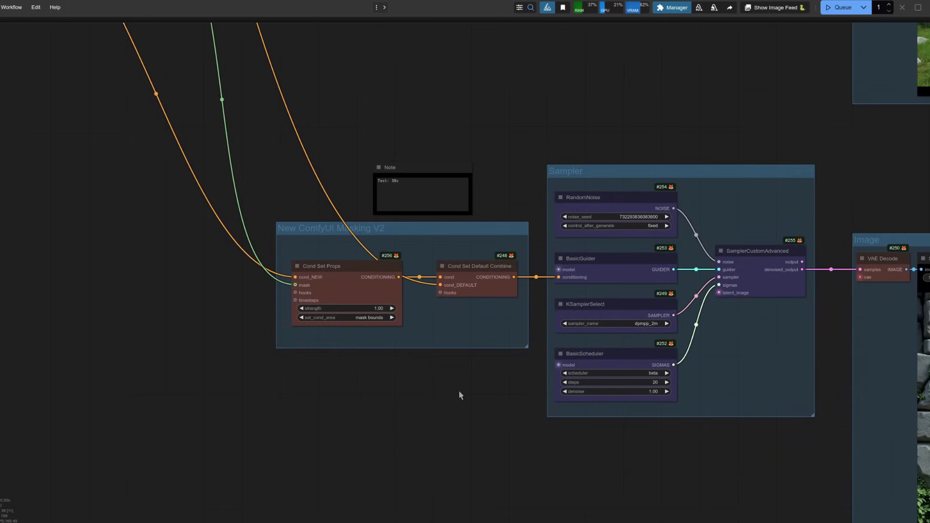
{"action": "scroll", "coordinate": [458, 391], "scroll_direction": "up", "scroll_amount": 2}
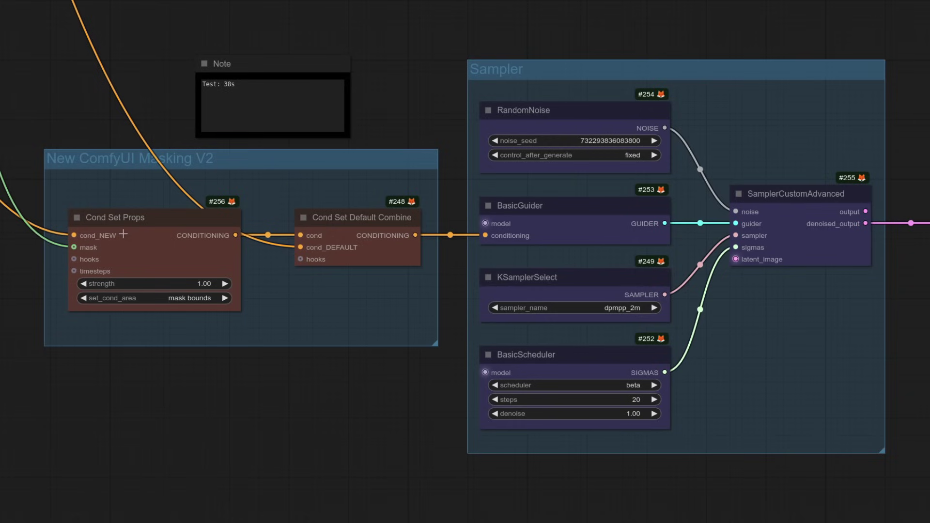
{"action": "left_click", "coordinate": [294, 248]}
{"action": "left_click", "coordinate": [370, 251]}
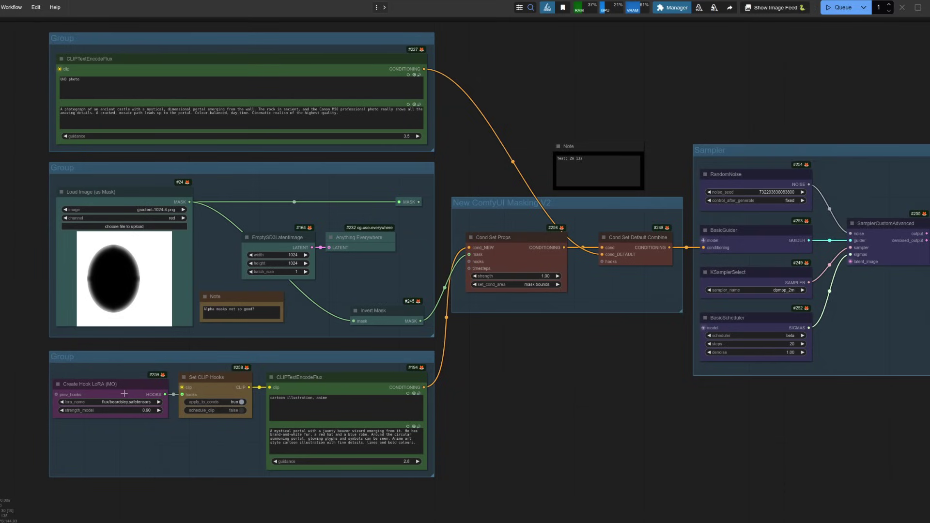
Examine the LoRA hook workflow, including Create Hook LoRA (MO), Set CLIP Hooks, the output image, the test-time note and the background prompt.
{"action": "left_click", "coordinate": [124, 393]}
{"action": "left_click", "coordinate": [213, 390]}
{"action": "scroll", "coordinate": [213, 391], "scroll_direction": "up", "scroll_amount": 5}
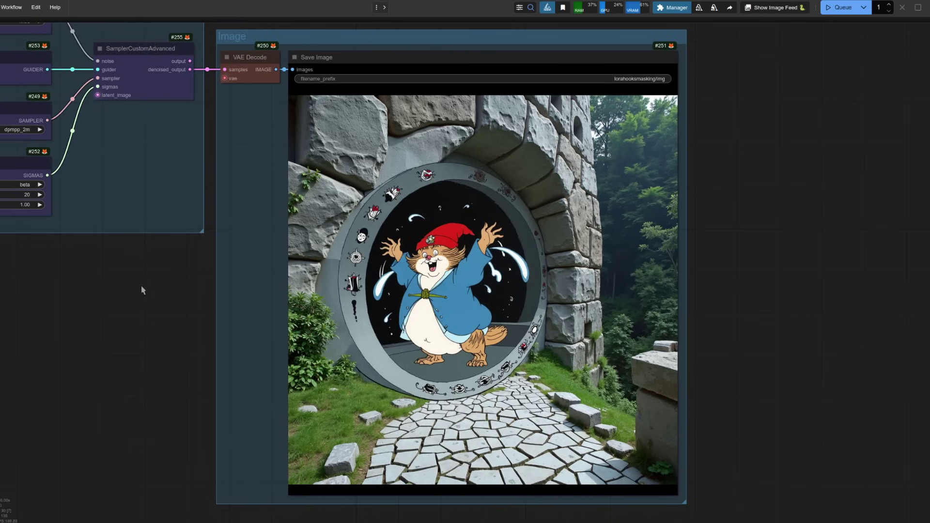
{"action": "left_click_drag", "start_coordinate": [143, 288], "coordinate": [585, 516]}
{"action": "scroll", "coordinate": [279, 168], "scroll_direction": "up", "scroll_amount": 2}
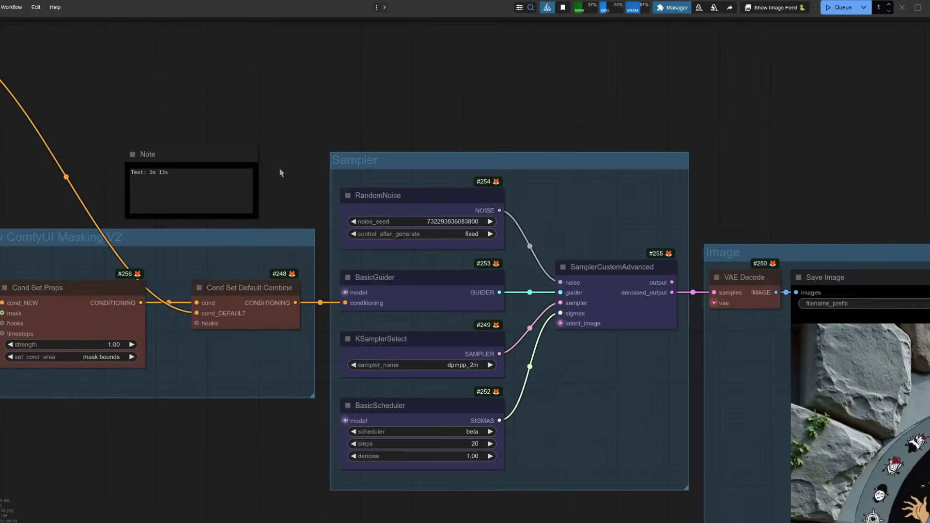
{"action": "left_click_drag", "start_coordinate": [279, 167], "coordinate": [526, 170]}
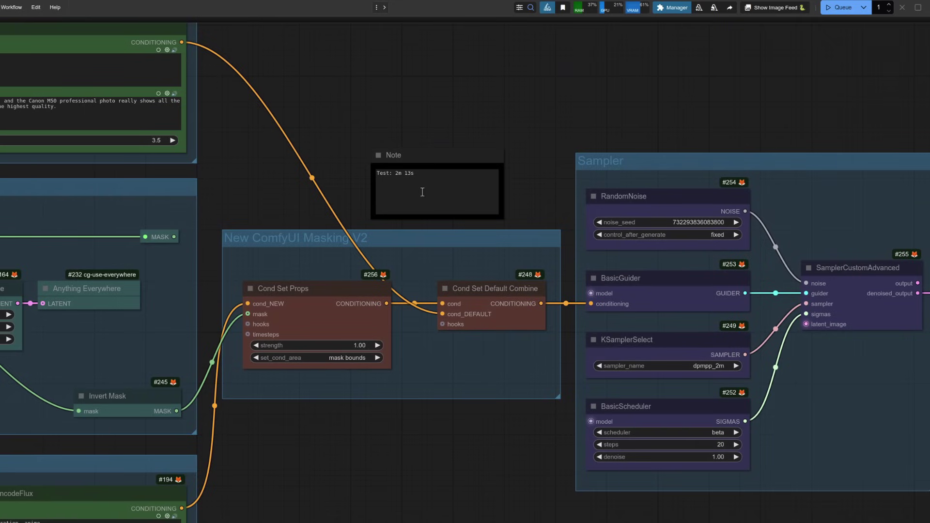
{"action": "scroll", "coordinate": [423, 193], "scroll_direction": "down", "scroll_amount": 4}
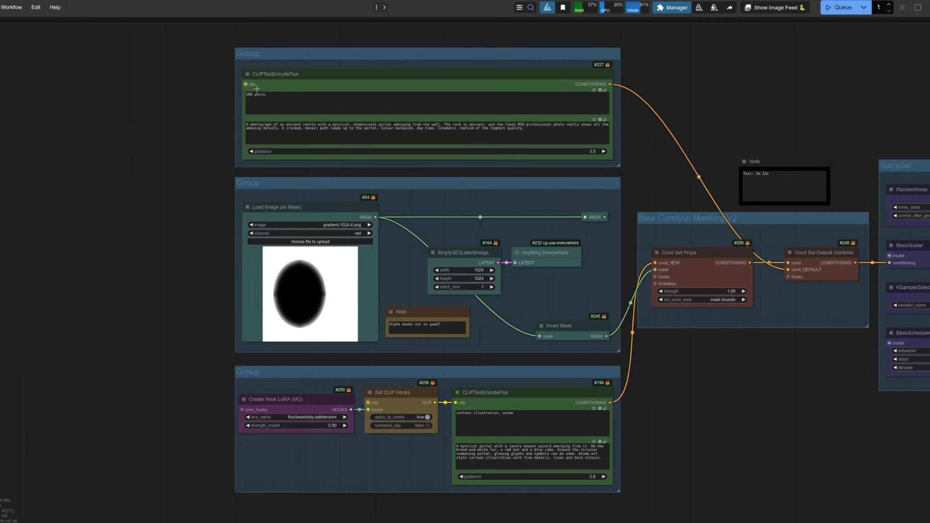
{"action": "left_click", "coordinate": [257, 88]}
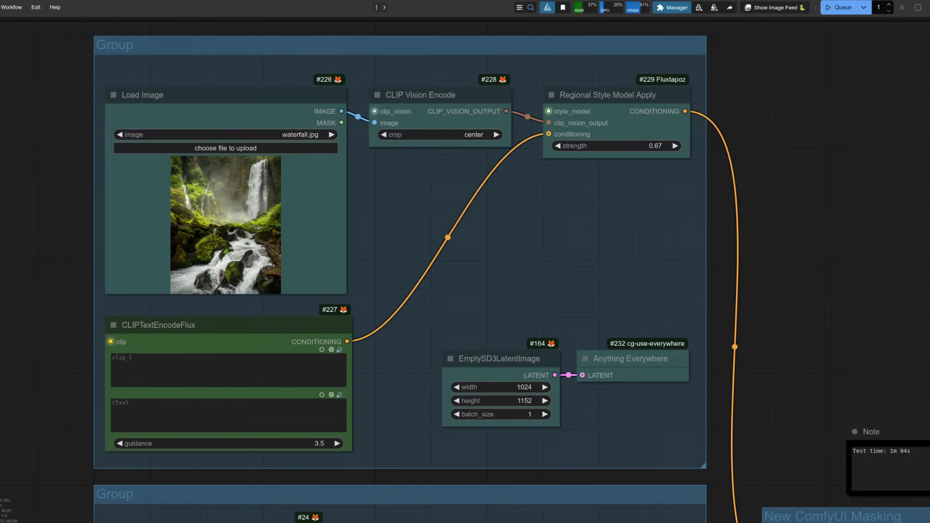
Review the Redux masking workflow's model setup, reference images, checkerboard mask and Regional Style Model Apply nodes.
{"action": "key", "text": "1"}
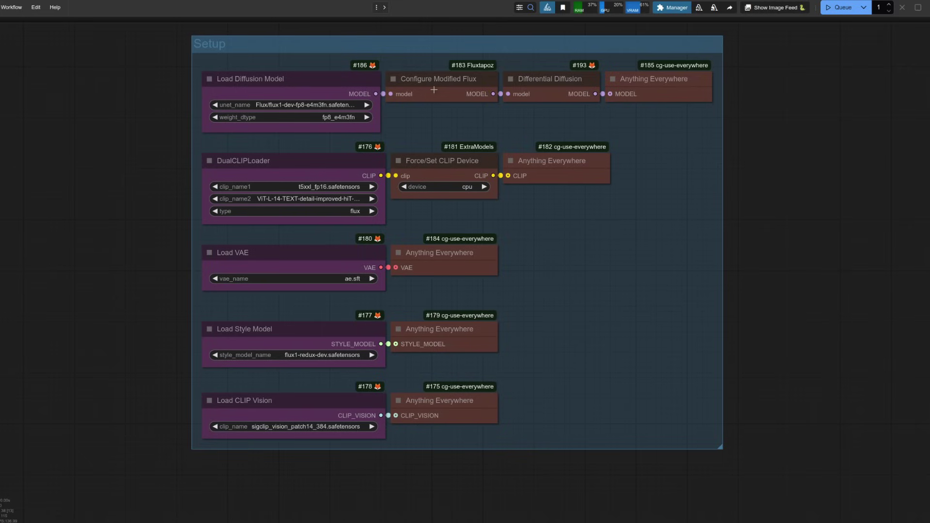
{"action": "key", "text": "2"}
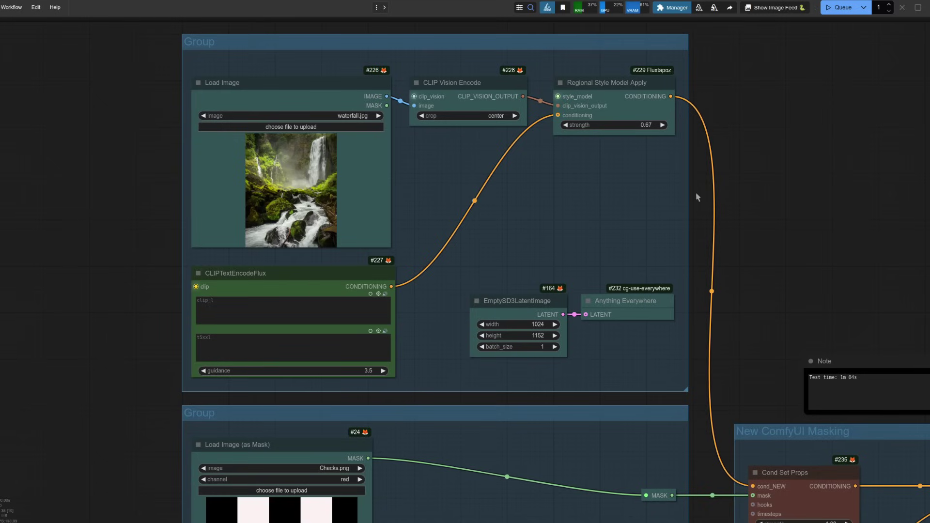
{"action": "scroll", "coordinate": [768, 264], "scroll_direction": "down", "scroll_amount": 5}
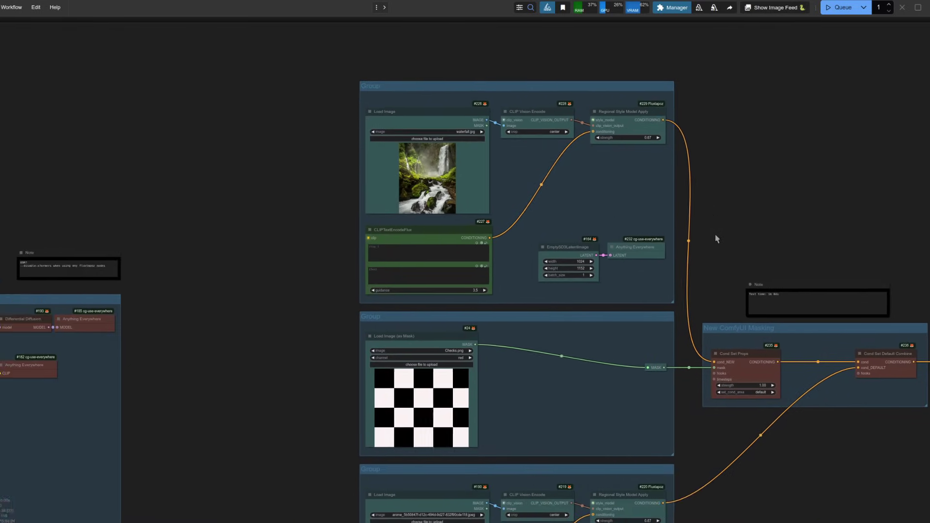
{"action": "left_click_drag", "start_coordinate": [716, 239], "coordinate": [659, 174]}
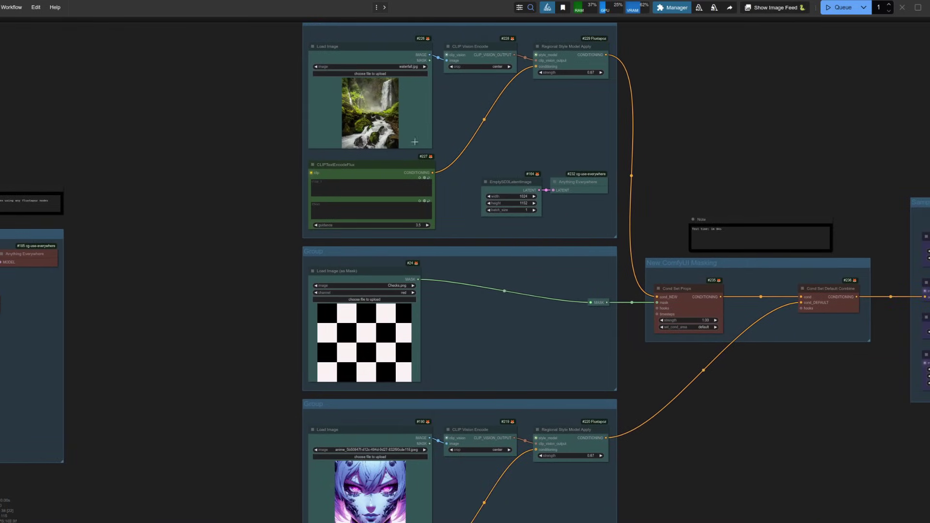
{"action": "scroll", "coordinate": [558, 338], "scroll_direction": "down", "scroll_amount": 3}
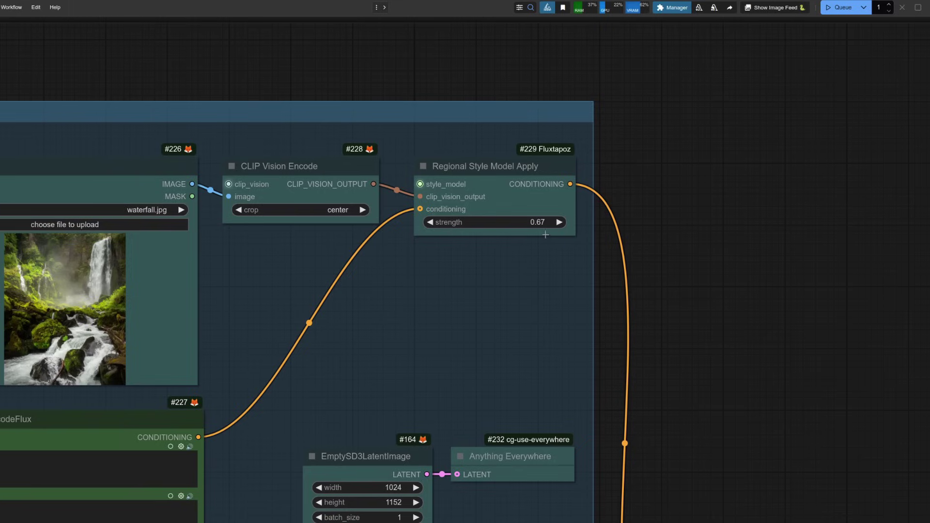
Trace the checkerboard mask and both Regional Style Model Apply outputs into Cond Set Props and Cond Set Default Combine.
{"action": "scroll", "coordinate": [743, 423], "scroll_direction": "down", "scroll_amount": 10}
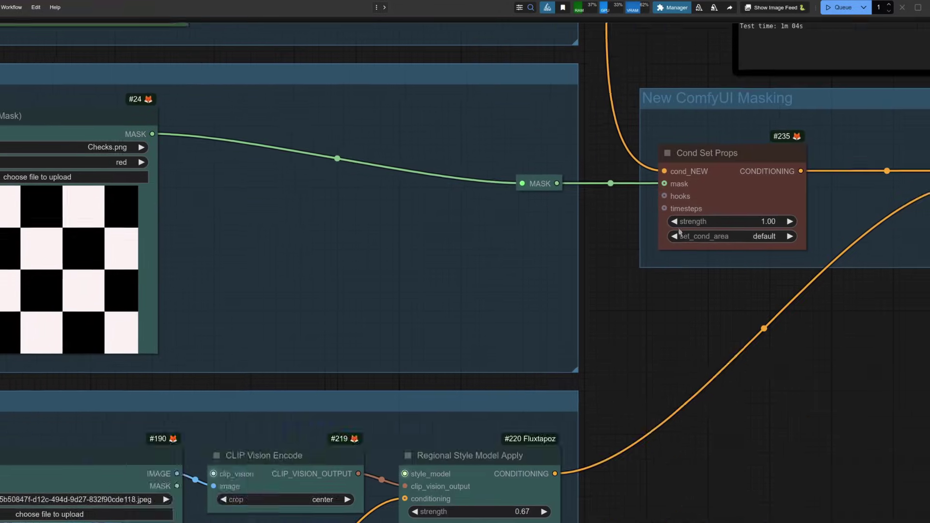
{"action": "scroll", "coordinate": [719, 360], "scroll_direction": "down", "scroll_amount": 5}
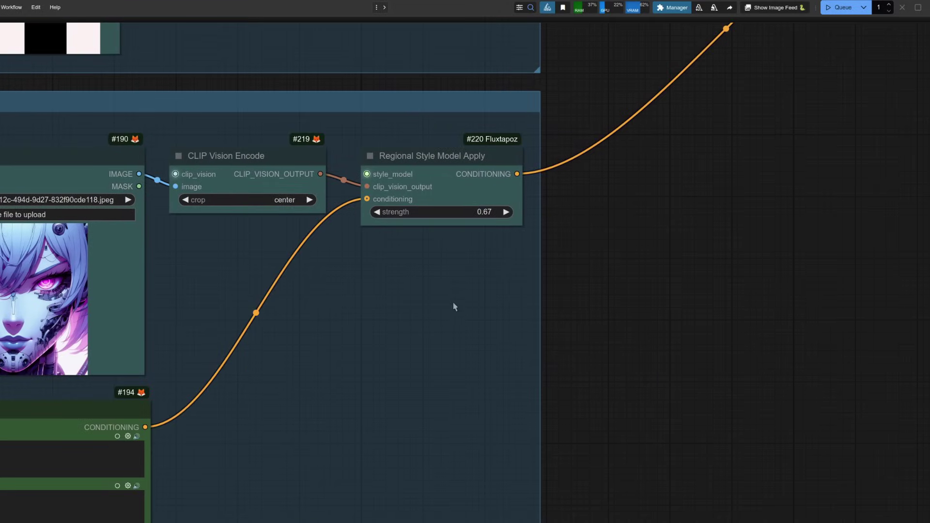
{"action": "scroll", "coordinate": [550, 307], "scroll_direction": "up", "scroll_amount": 6}
{"action": "scroll", "coordinate": [550, 307], "scroll_direction": "right", "scroll_amount": 5}
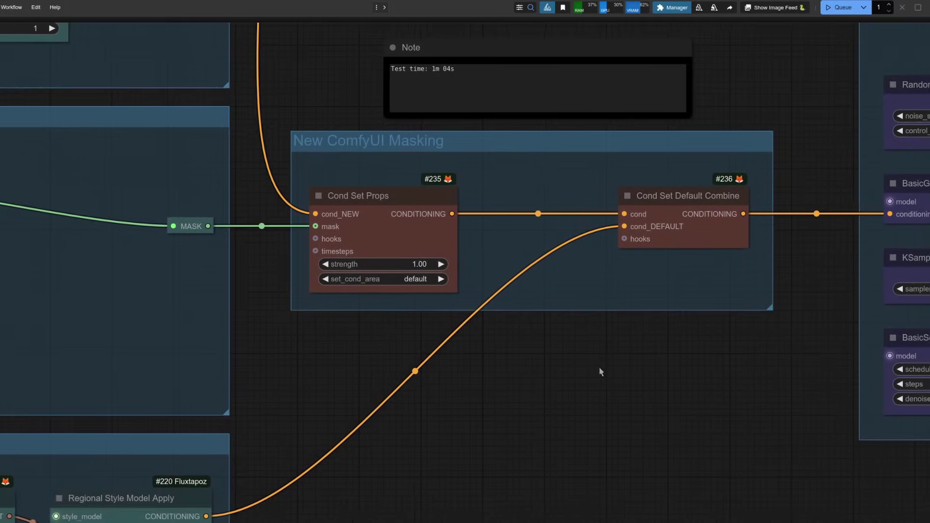
{"action": "left_click_drag", "start_coordinate": [600, 372], "coordinate": [603, 403]}
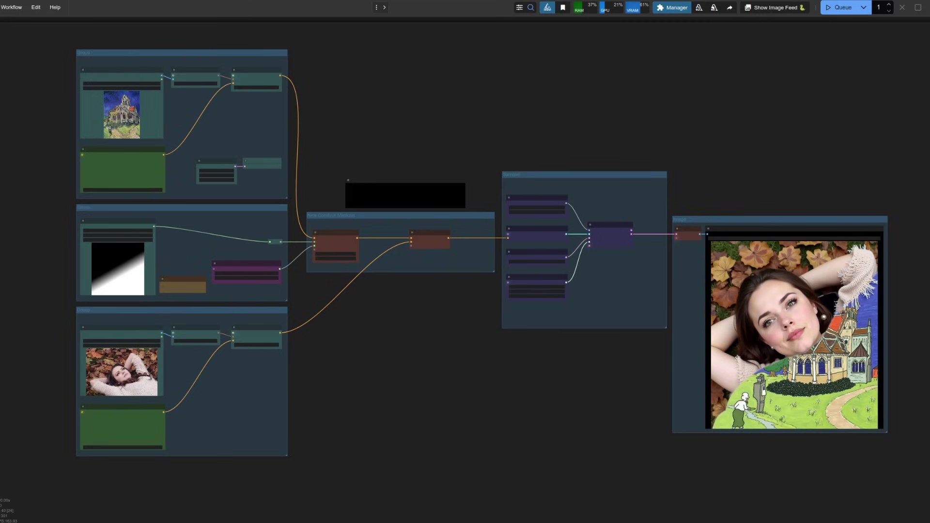
Examine the gradient-mask Redux workflow, including its reference images, Create Hook LoRA (MO) node, alpha mask note, masking nodes and output image.
{"action": "scroll", "coordinate": [145, 121], "scroll_direction": "up", "scroll_amount": 3}
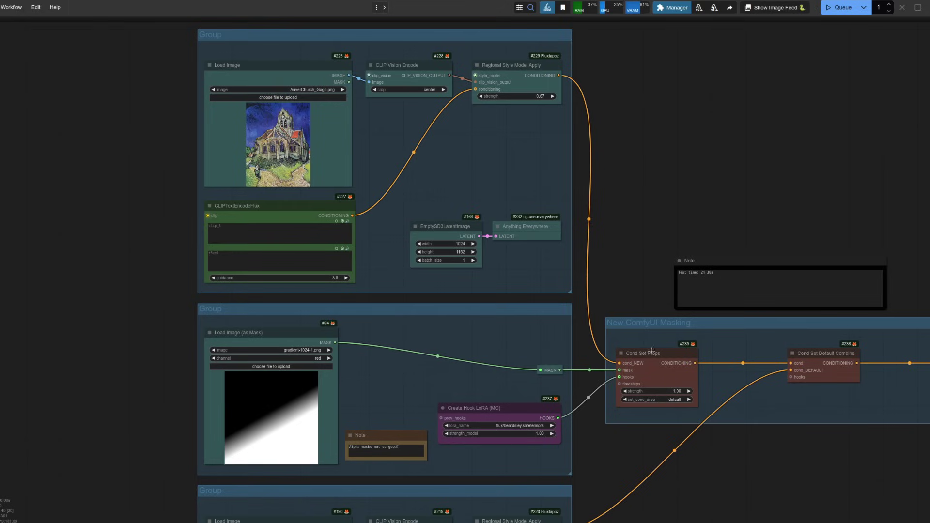
{"action": "scroll", "coordinate": [632, 431], "scroll_direction": "up", "scroll_amount": 3}
{"action": "scroll", "coordinate": [632, 435], "scroll_direction": "down", "scroll_amount": 5}
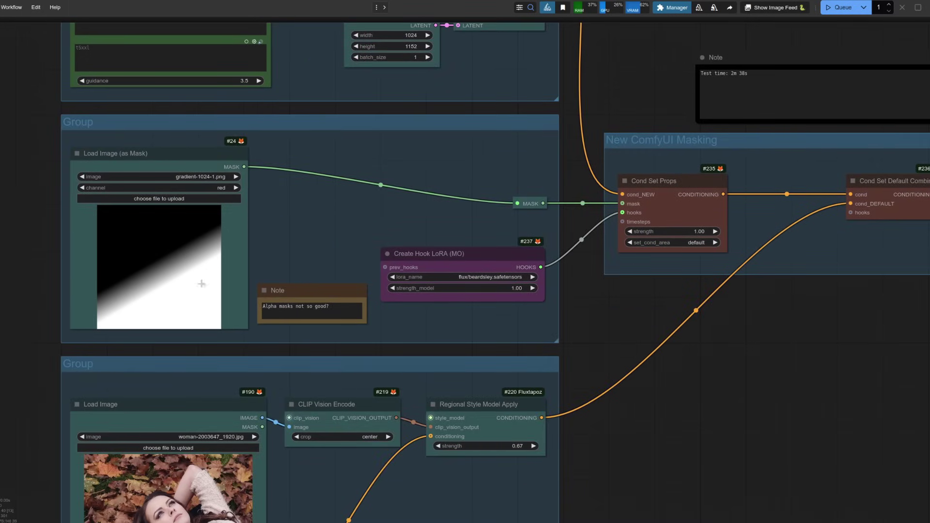
{"action": "left_click_drag", "start_coordinate": [668, 440], "coordinate": [700, 250]}
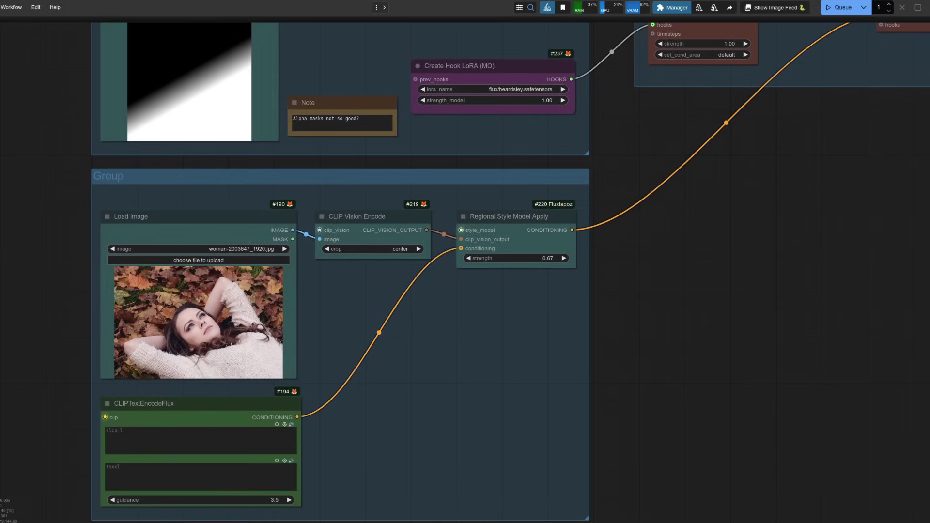
{"action": "scroll", "coordinate": [915, 264], "scroll_direction": "down", "scroll_amount": 2}
{"action": "left_click_drag", "start_coordinate": [914, 266], "coordinate": [259, 300]}
{"action": "left_click_drag", "start_coordinate": [699, 361], "coordinate": [293, 355]}
{"action": "left_click_drag", "start_coordinate": [805, 318], "coordinate": [807, 334]}
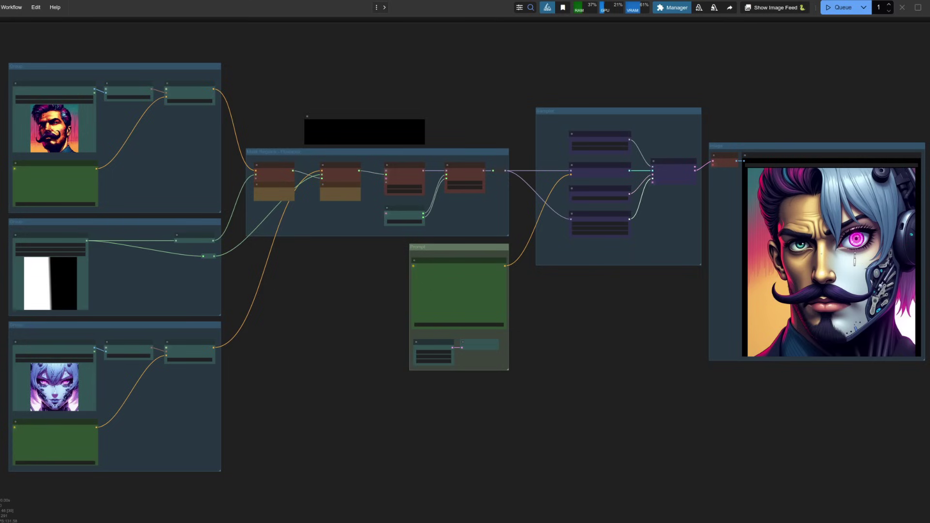
Inspect the Mask Regions - Fluxtapoz group, focusing on the Create Flux Regional Cond nodes, their masking notes and Apply Flux Regional Conds.
{"action": "scroll", "coordinate": [298, 181], "scroll_direction": "up", "scroll_amount": 10}
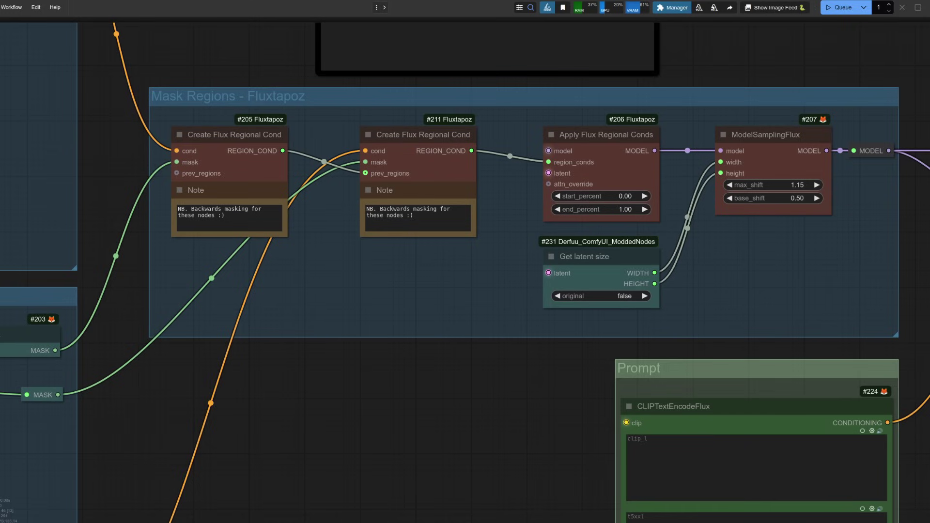
{"action": "scroll", "coordinate": [465, 272], "scroll_direction": "down", "scroll_amount": 5}
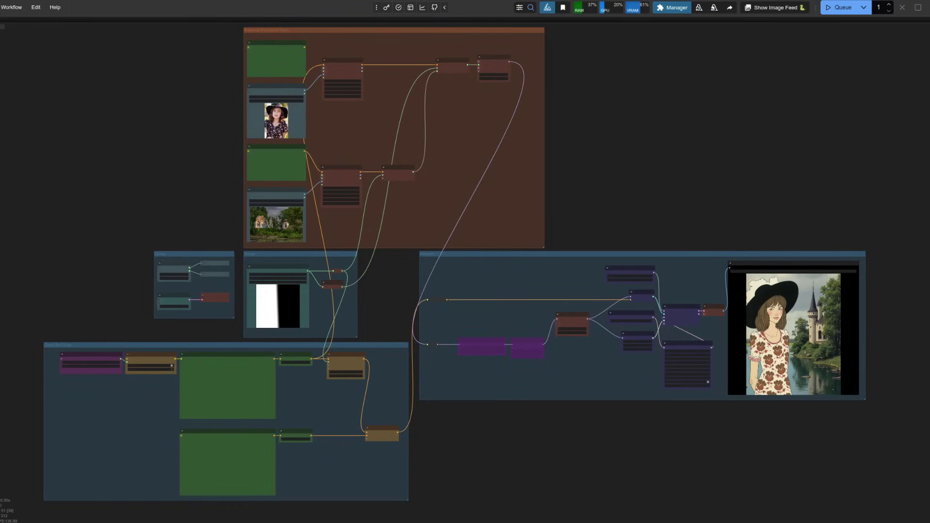
Examine the combined workflow's regional conditioning group, from the portrait and castle reference images through ReduxAdvanced to Apply Flux Regional Conds.
{"action": "left_click_drag", "start_coordinate": [629, 180], "coordinate": [700, 232]}
{"action": "scroll", "coordinate": [597, 191], "scroll_direction": "up", "scroll_amount": 5}
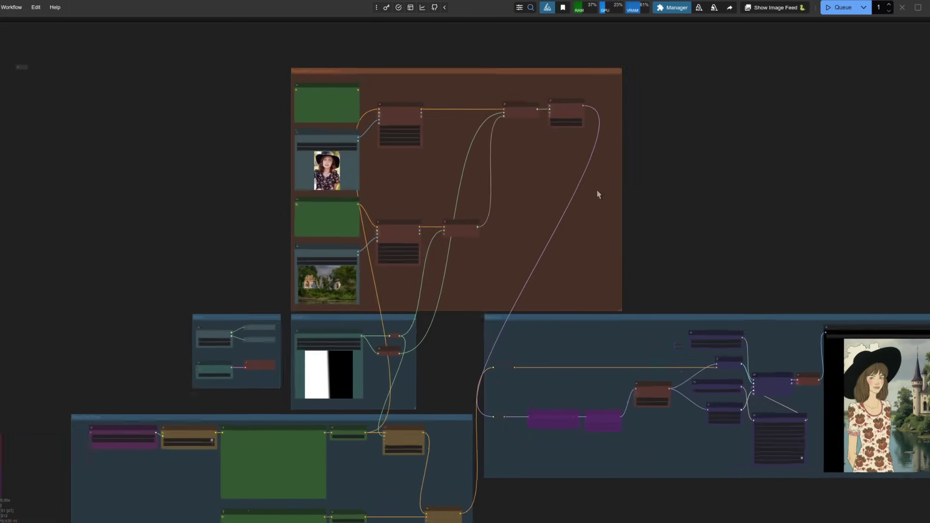
{"action": "scroll", "coordinate": [597, 190], "scroll_direction": "up", "scroll_amount": 2}
{"action": "left_click_drag", "start_coordinate": [475, 150], "coordinate": [687, 220]}
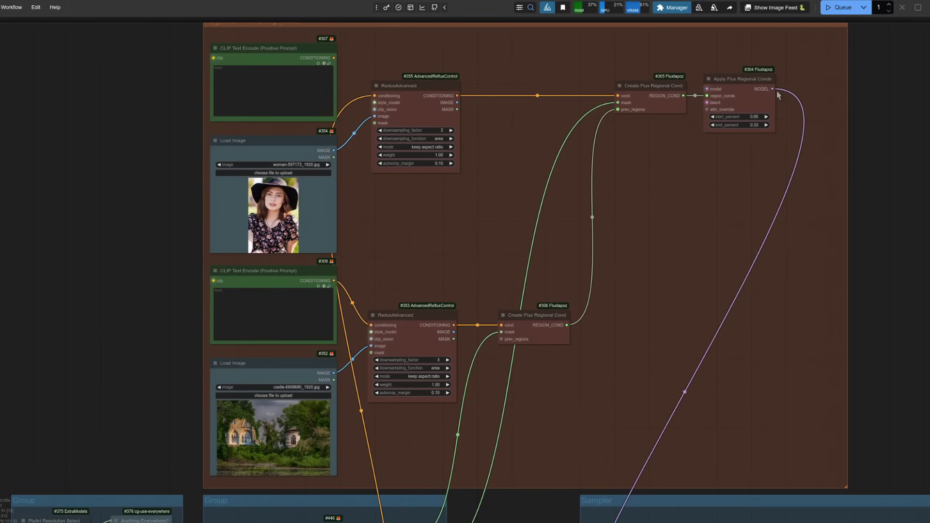
{"action": "scroll", "coordinate": [250, 61], "scroll_direction": "down", "scroll_amount": 1}
{"action": "scroll", "coordinate": [572, 427], "scroll_direction": "down", "scroll_amount": 1}
Review the Cond Set Props group's LoRA hook, Set CLIP Hooks, two text prompts and Cond Set Default Combine node.
{"action": "left_click_drag", "start_coordinate": [573, 428], "coordinate": [642, 118]}
{"action": "left_click_drag", "start_coordinate": [739, 398], "coordinate": [795, 349]}
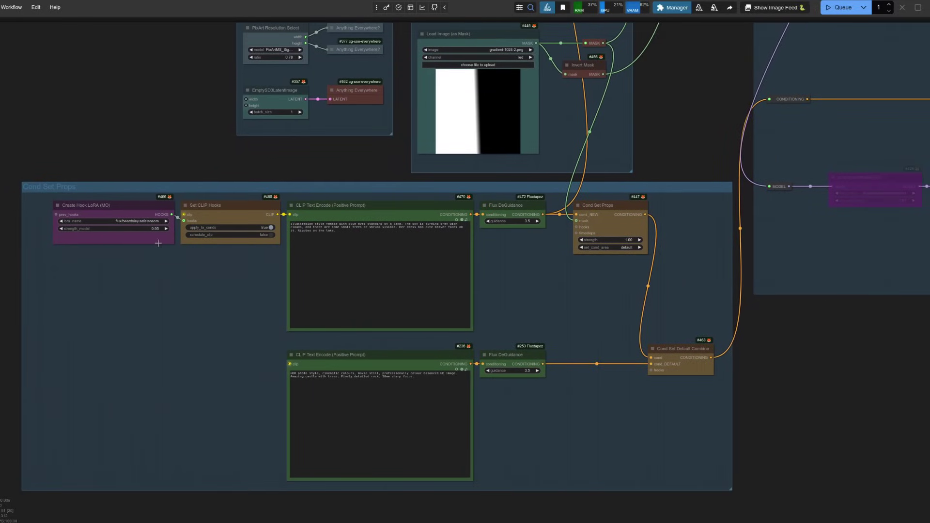
{"action": "left_click_drag", "start_coordinate": [495, 299], "coordinate": [525, 373]}
{"action": "scroll", "coordinate": [721, 185], "scroll_direction": "down", "scroll_amount": 1}
Trace how the shared gradient mask and Invert Mask node feed both the regional conditioning and Cond Set Props groups.
{"action": "scroll", "coordinate": [722, 185], "scroll_direction": "up", "scroll_amount": 5}
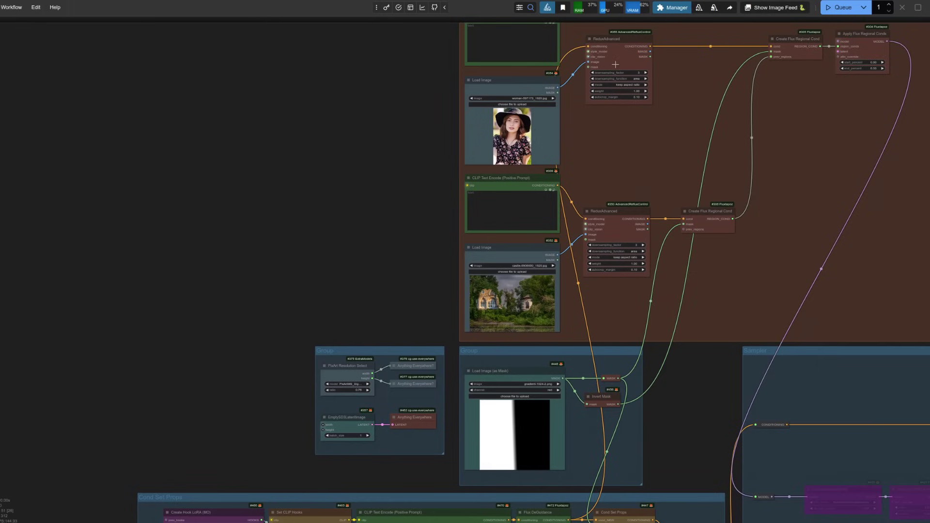
{"action": "scroll", "coordinate": [673, 251], "scroll_direction": "down", "scroll_amount": 5}
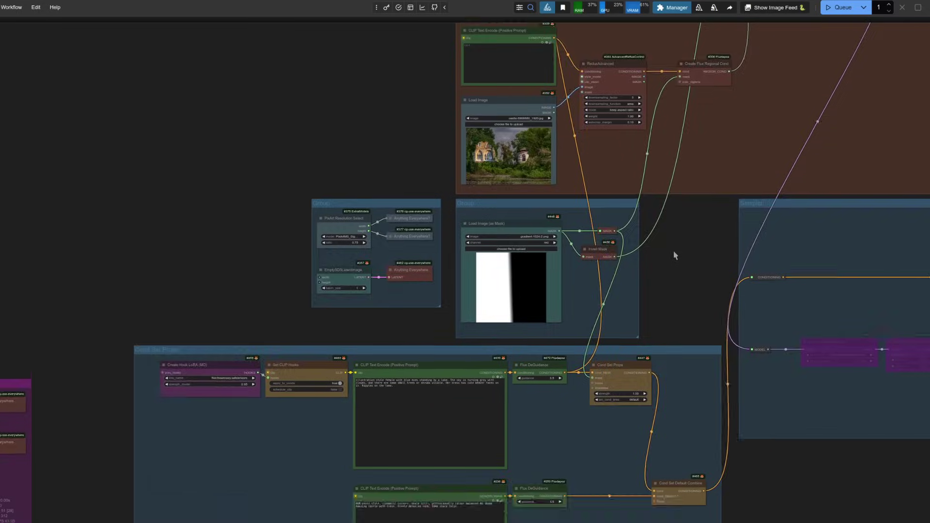
{"action": "scroll", "coordinate": [617, 289], "scroll_direction": "up", "scroll_amount": 2}
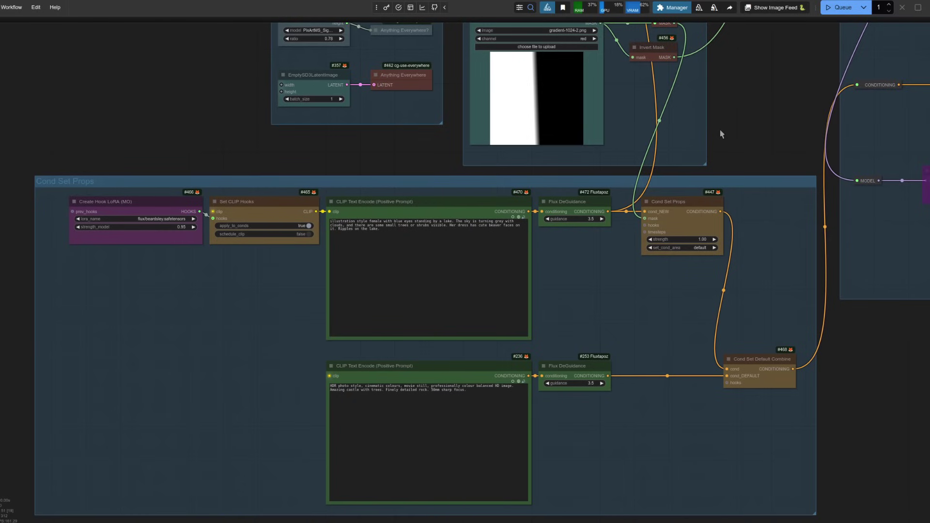
{"action": "left_click_drag", "start_coordinate": [757, 112], "coordinate": [608, 386]}
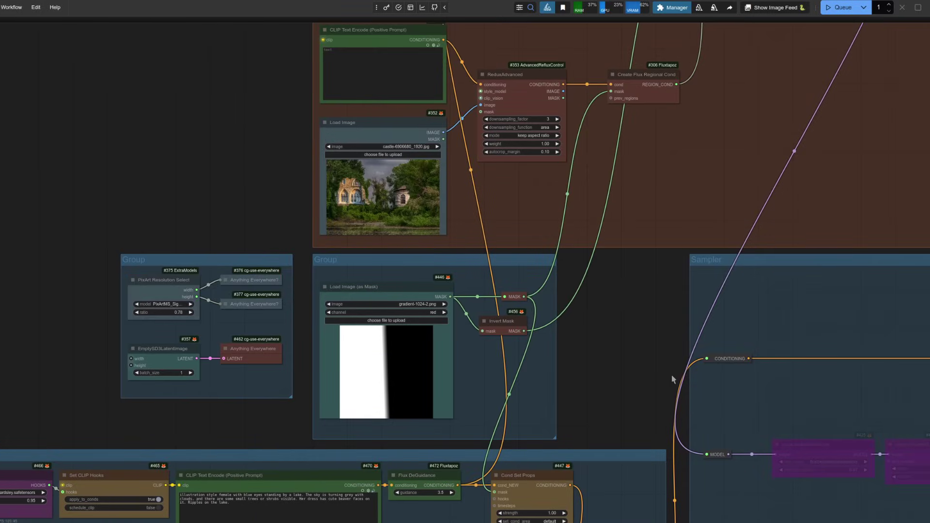
{"action": "left_click_drag", "start_coordinate": [620, 382], "coordinate": [618, 100]}
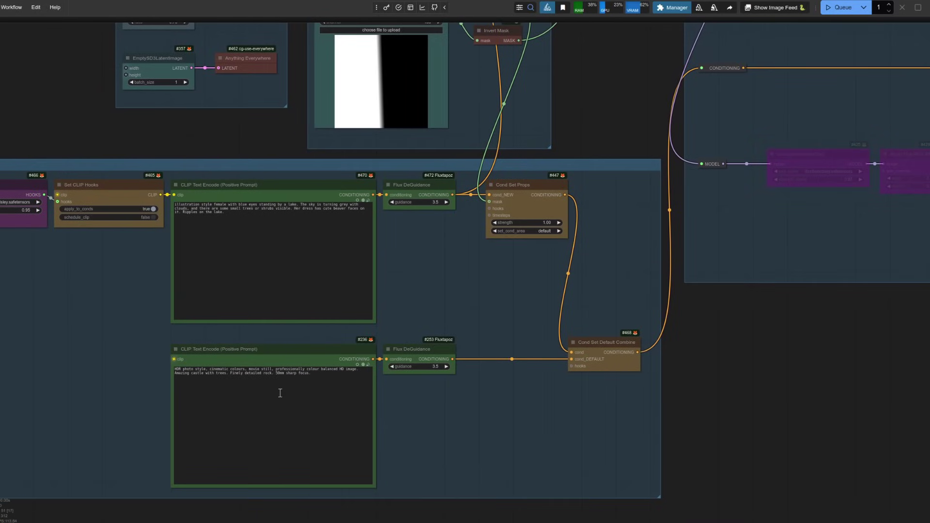
Enable the bypassed LoraLoaderModelOnly node in the Sampler group to show its settings and bypass it again.
{"action": "left_click_drag", "start_coordinate": [886, 353], "coordinate": [274, 475]}
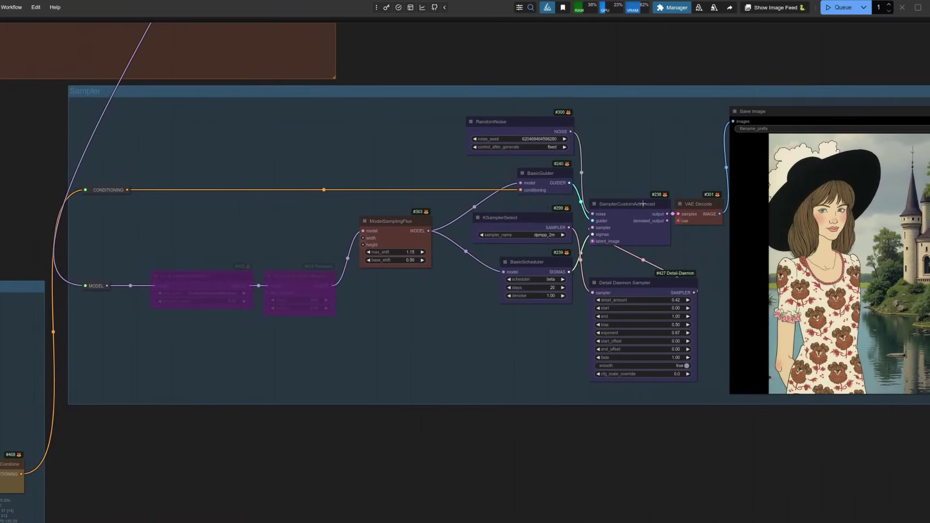
{"action": "left_click_drag", "start_coordinate": [356, 335], "coordinate": [326, 357]}
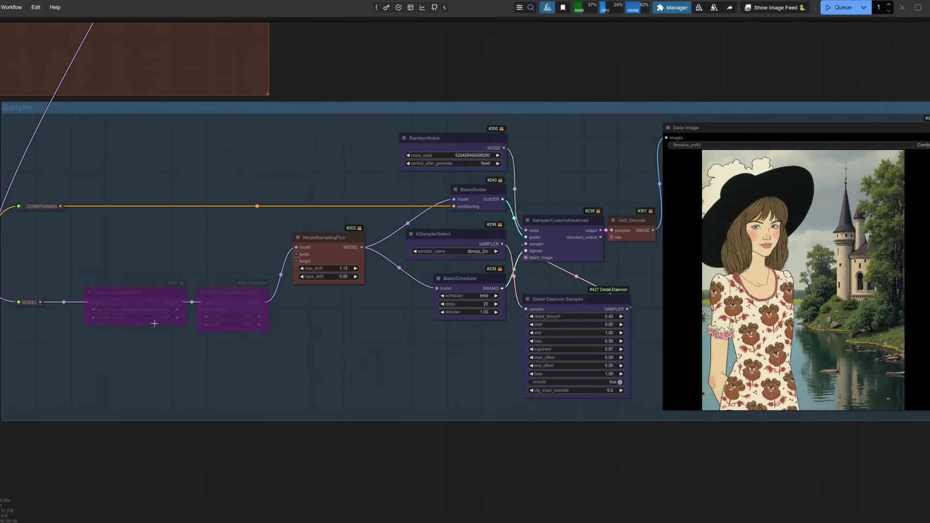
{"action": "left_click", "coordinate": [140, 299]}
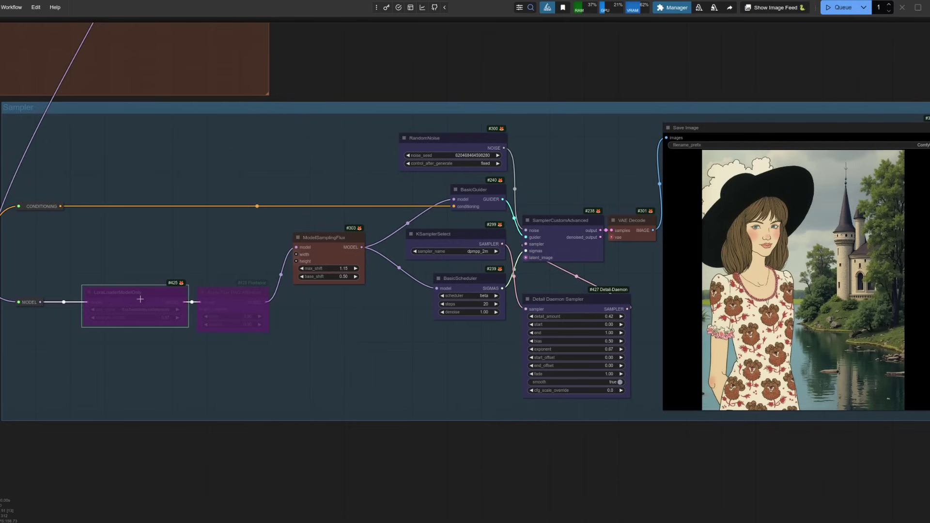
{"action": "key", "text": "ctrl+b"}
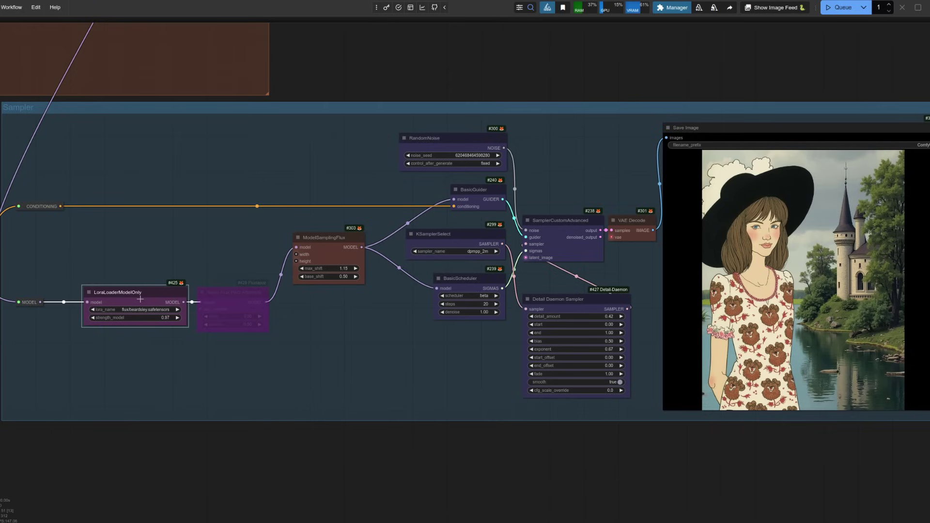
{"action": "key", "text": "ctrl+b"}
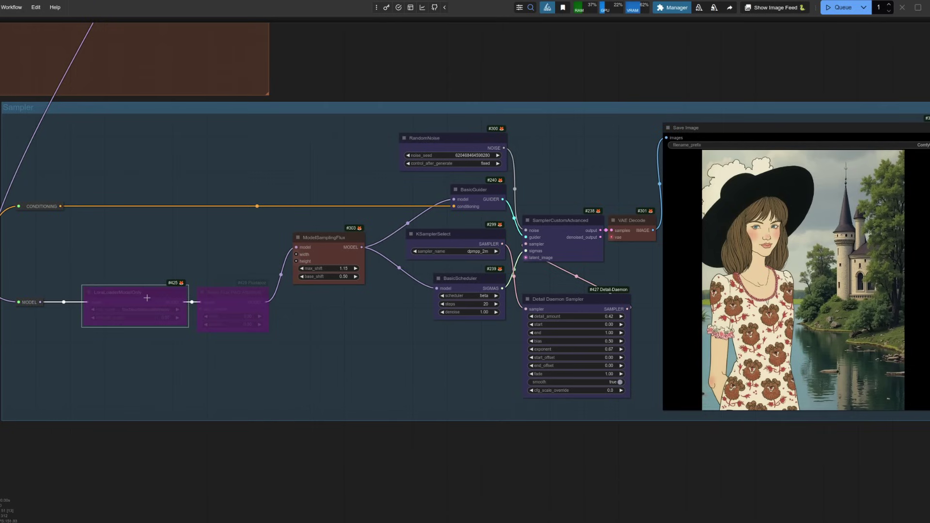